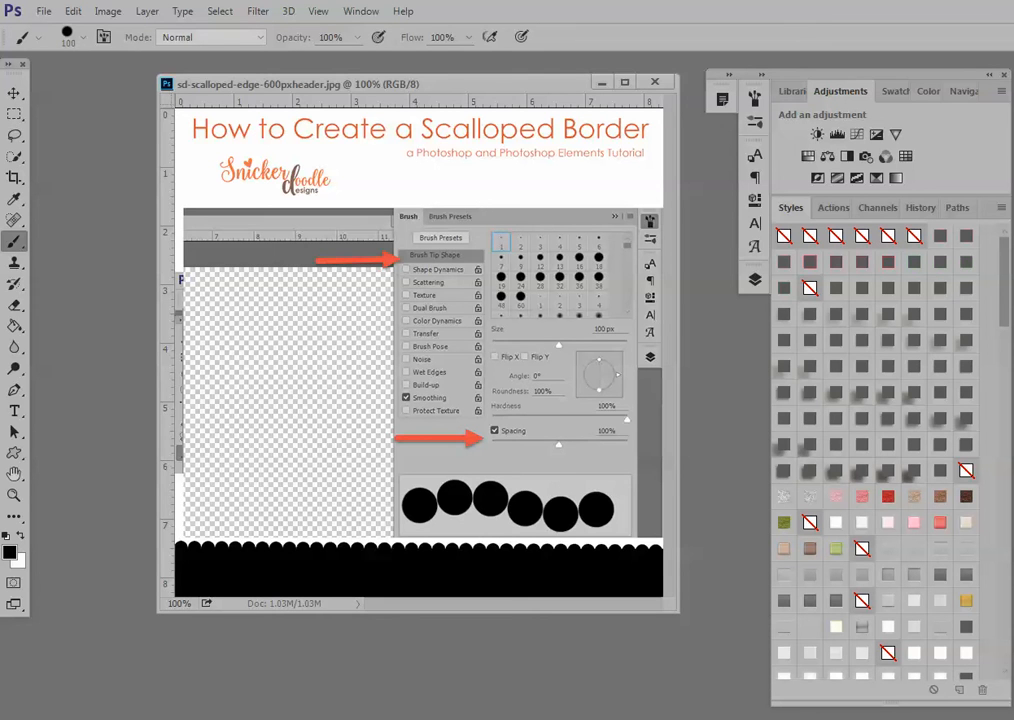
- Close the tutorial image and create a new 3600 × 3600 px, 300 ppi transparent document
click(657, 83)
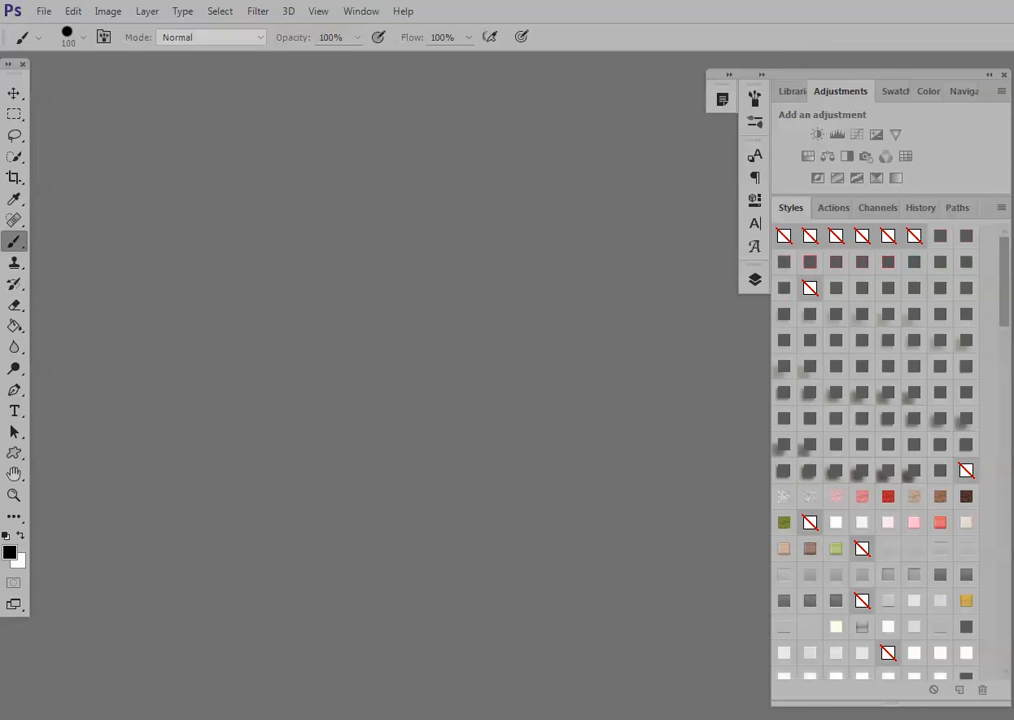
click(44, 11)
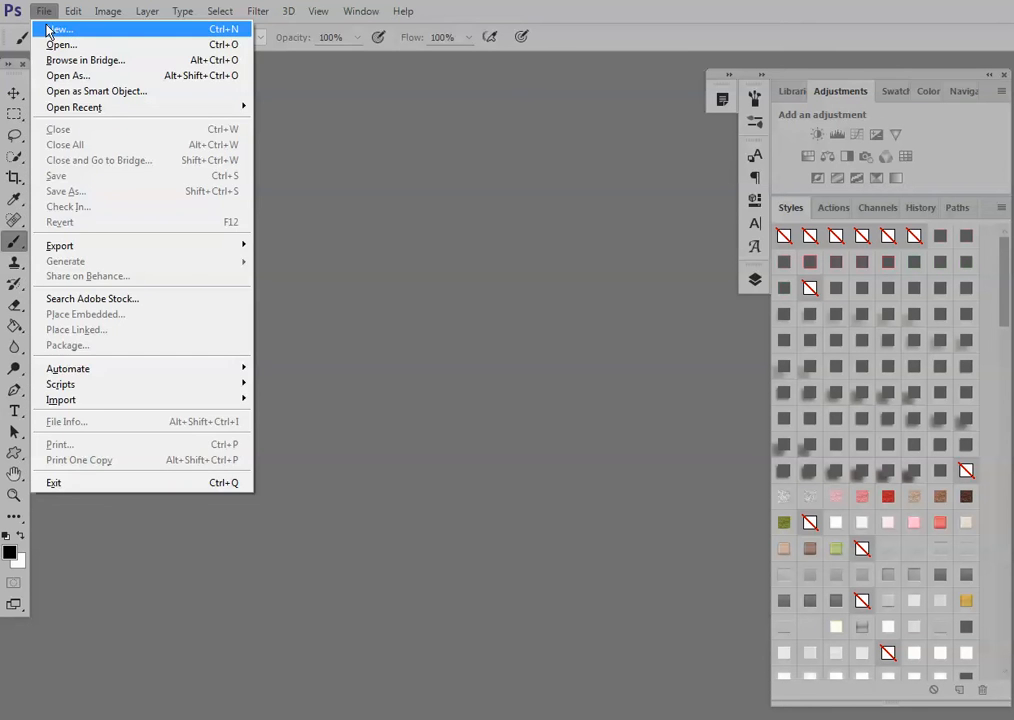
click(55, 28)
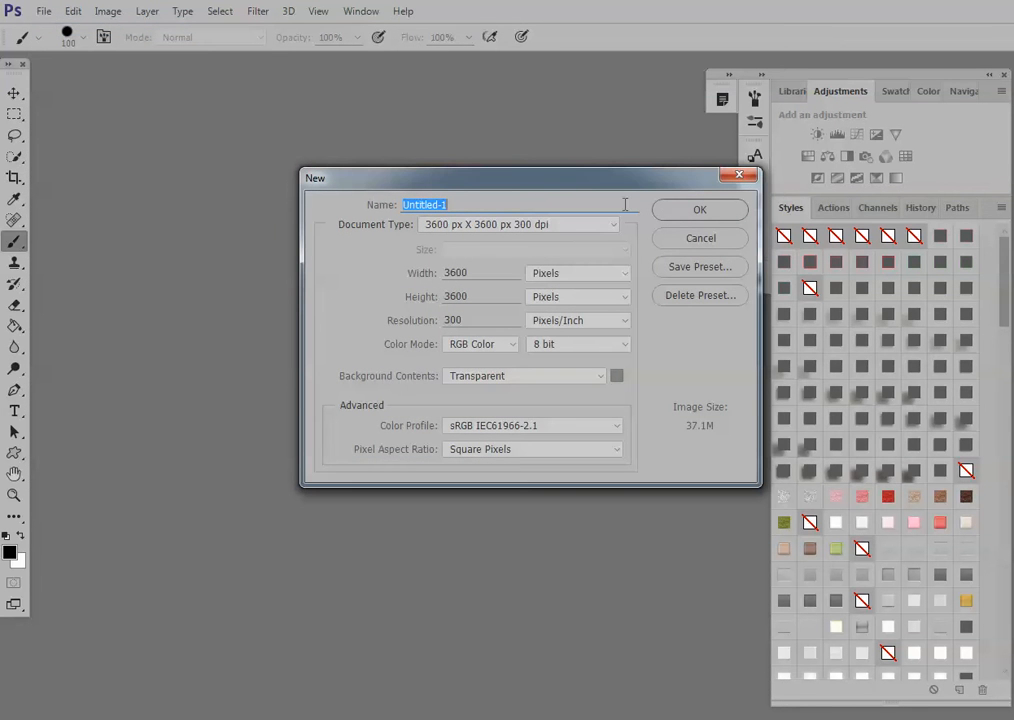
click(700, 210)
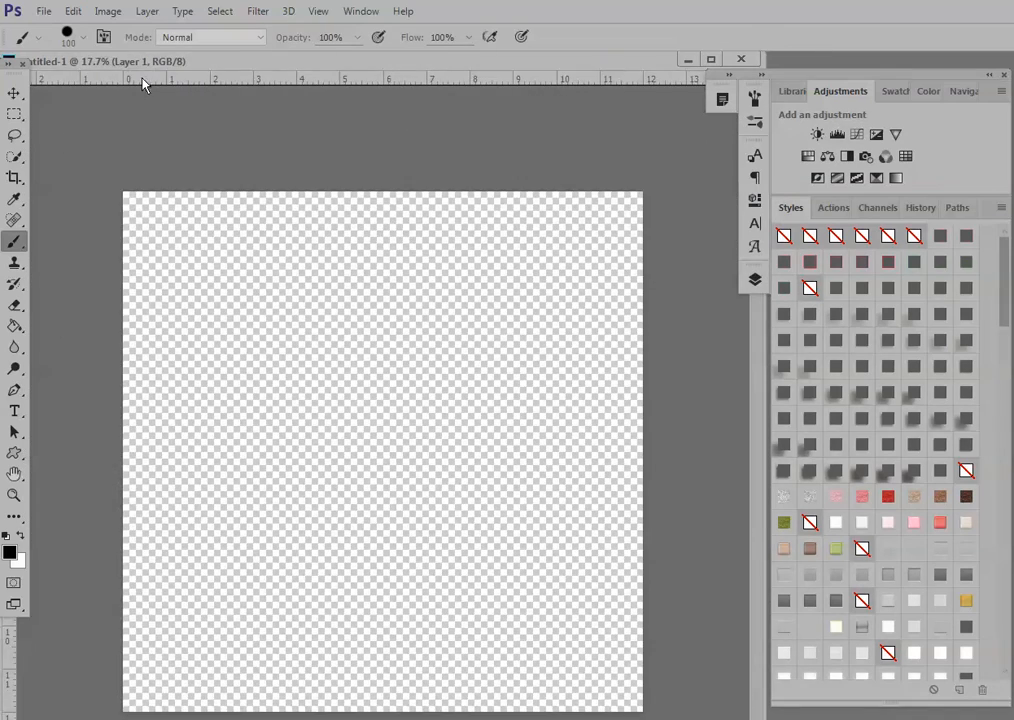
- Float the new document in its own window and reposition it on screen
mouse_move(117, 62)
mouse_down()
mouse_move(162, 75)
mouse_move(190, 265)
mouse_up()
drag(390, 265, 277, 75)
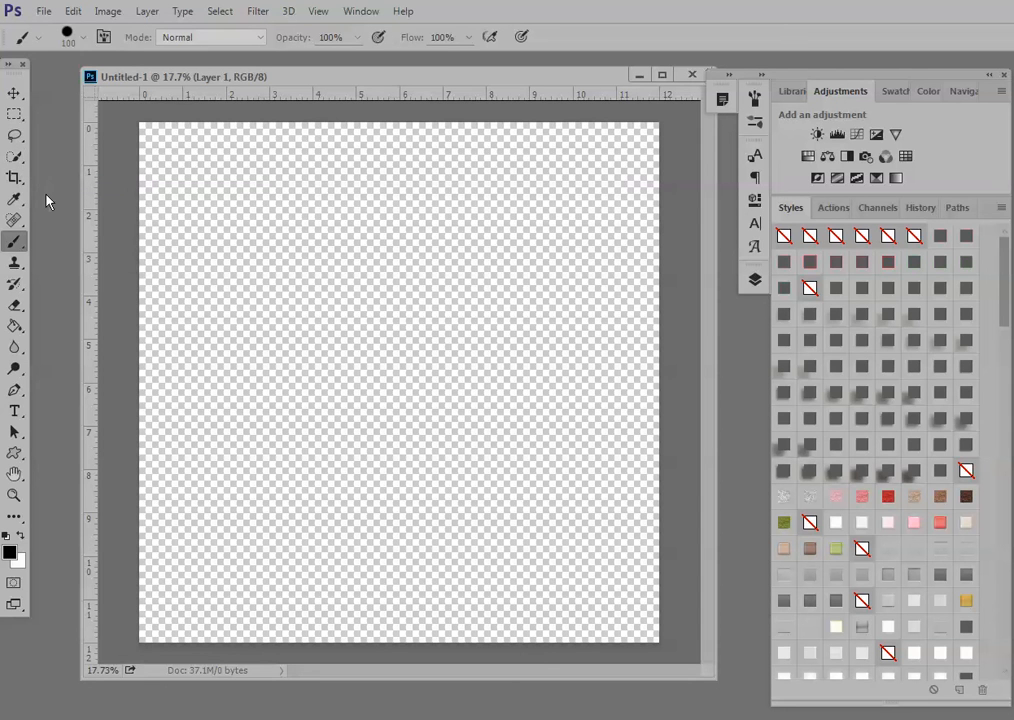
click(84, 40)
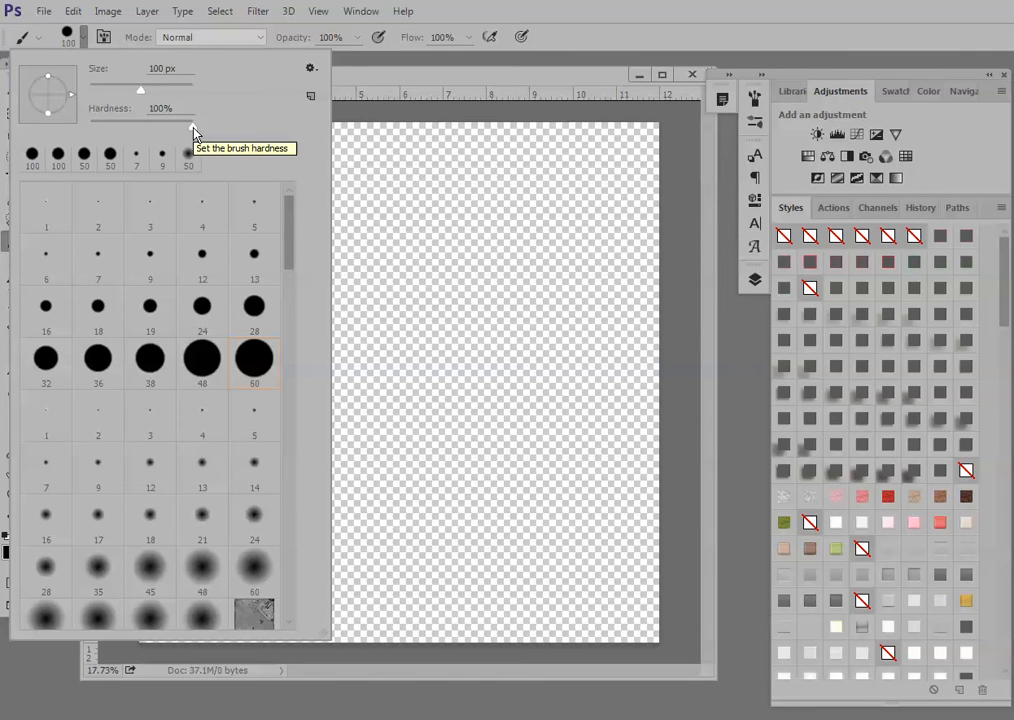
click(350, 90)
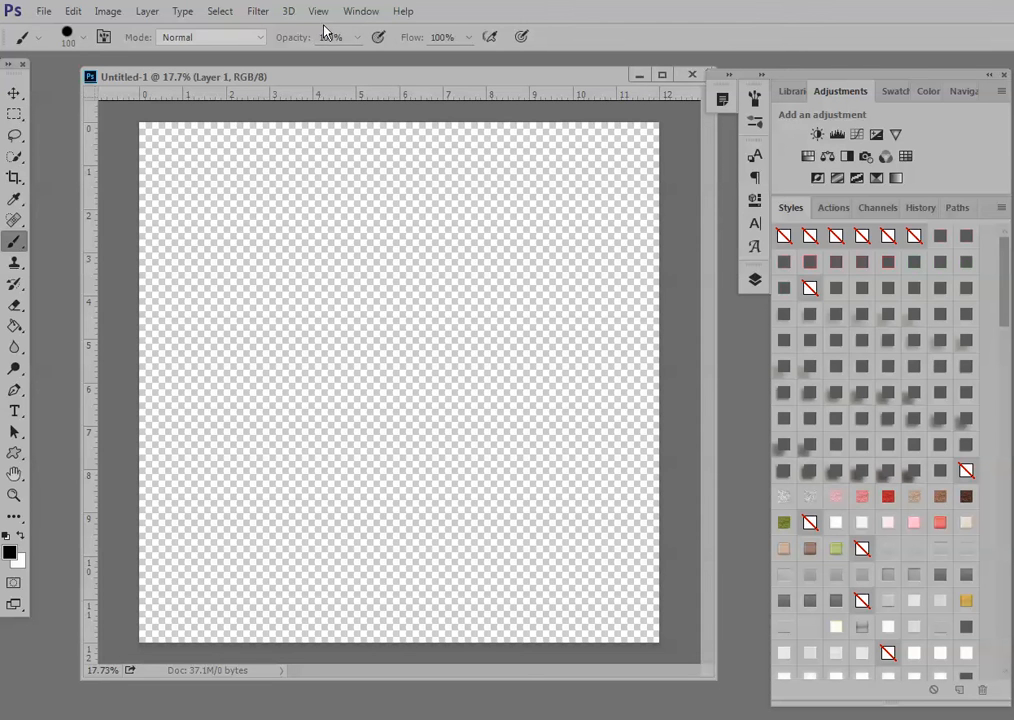
- In the Brush panel, drop spacing to 1% to compare the continuous stroke
click(366, 13)
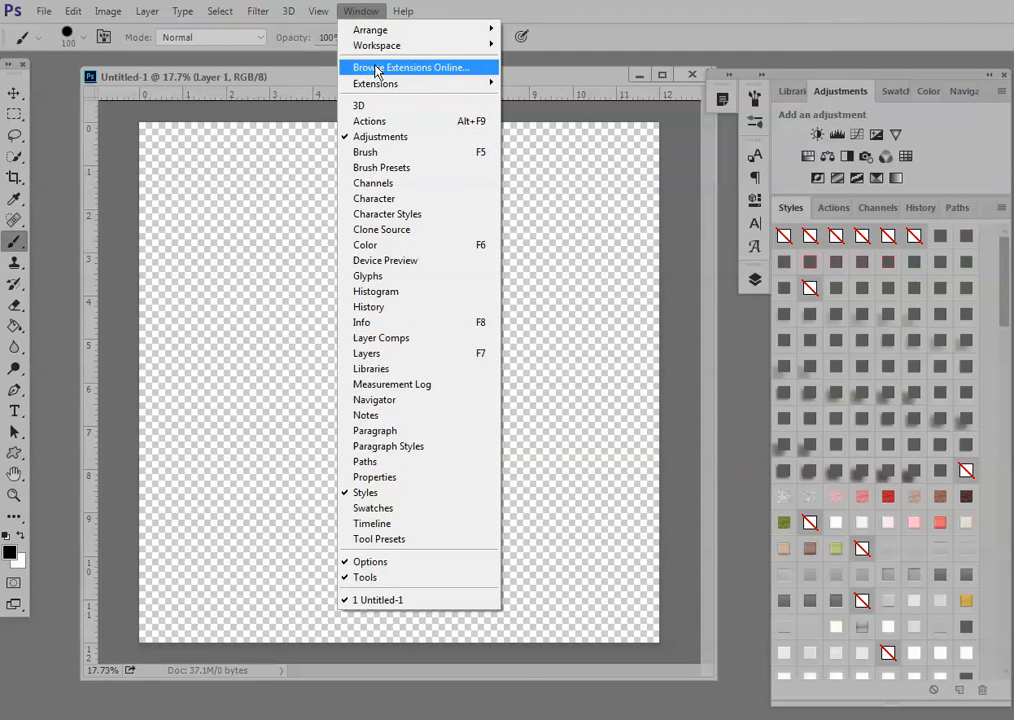
click(378, 153)
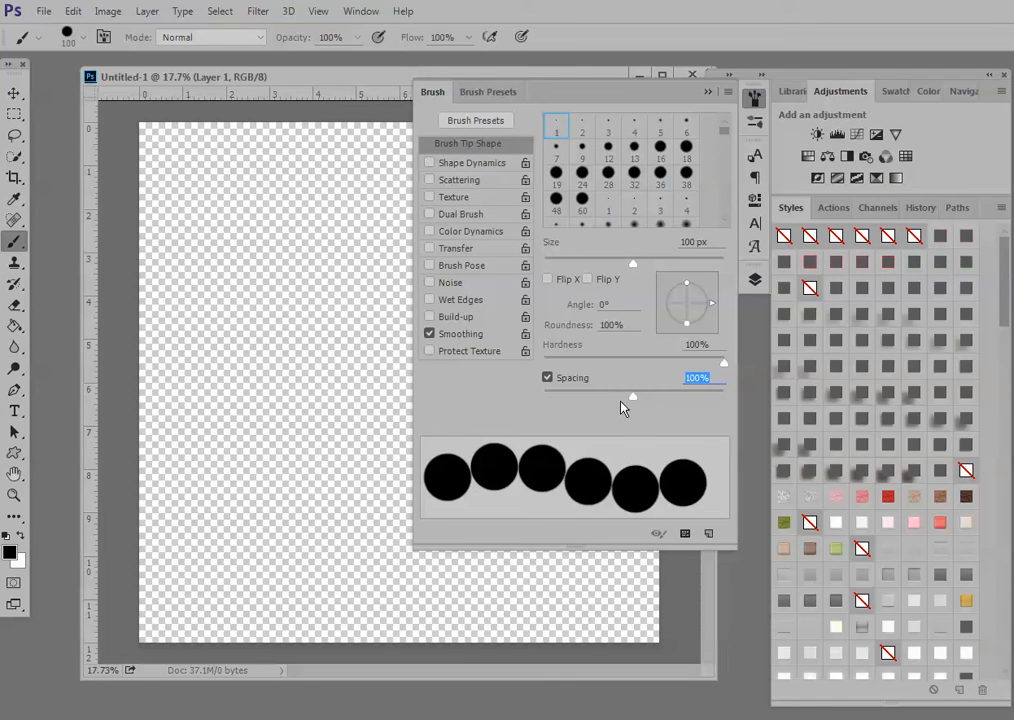
drag(632, 396, 543, 396)
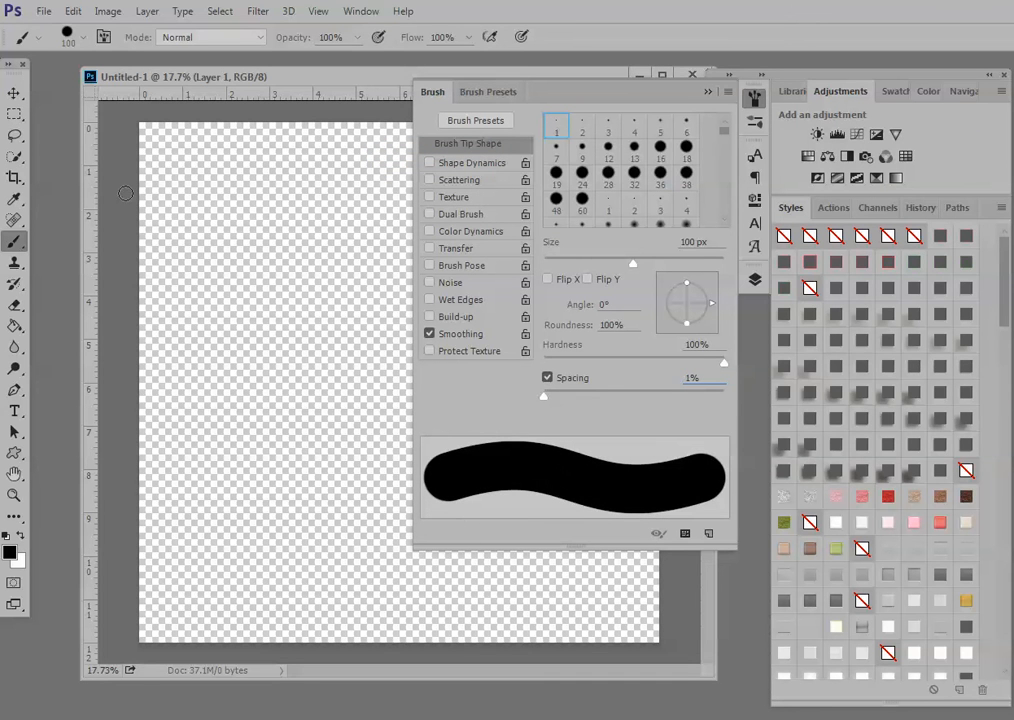
click(688, 378)
click(450, 102)
- Set brush spacing back to 100% for separate dots, then show the Layers panel
double_click(698, 378)
double_click(698, 377)
text(100)
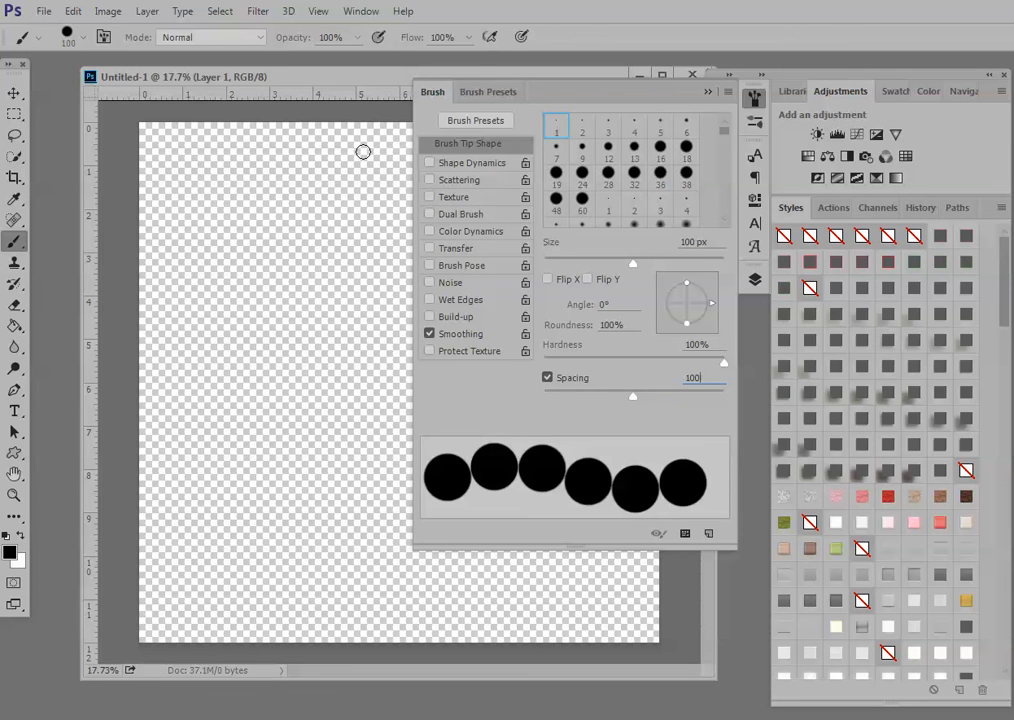
click(754, 279)
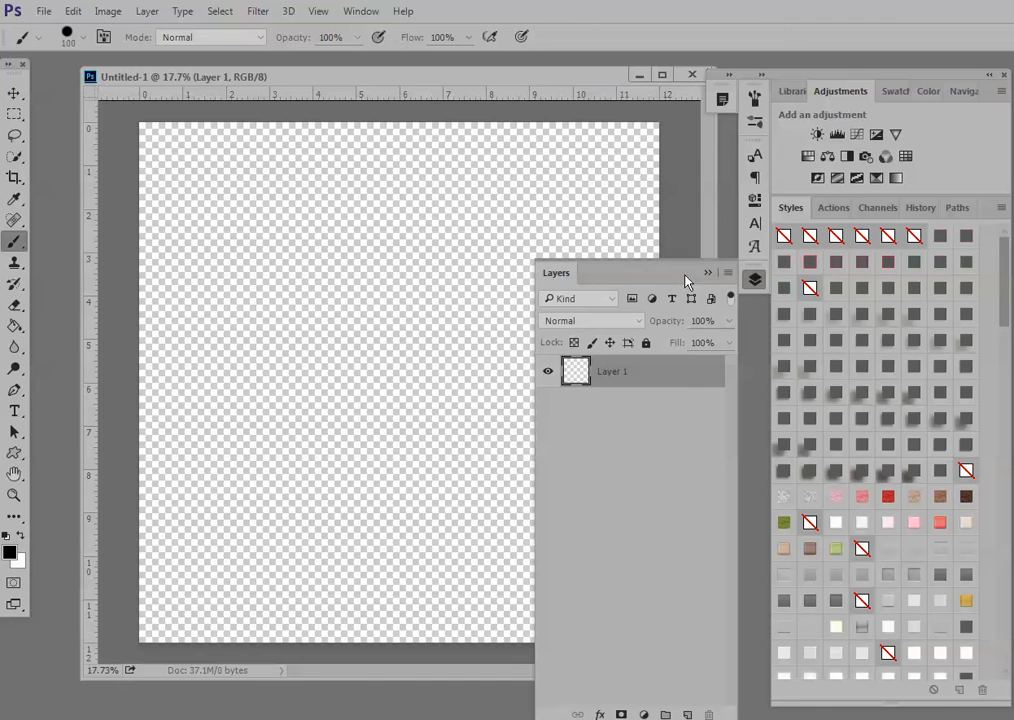
- Drag a horizontal guide from the top ruler to about the 4.9-inch mark
click(707, 272)
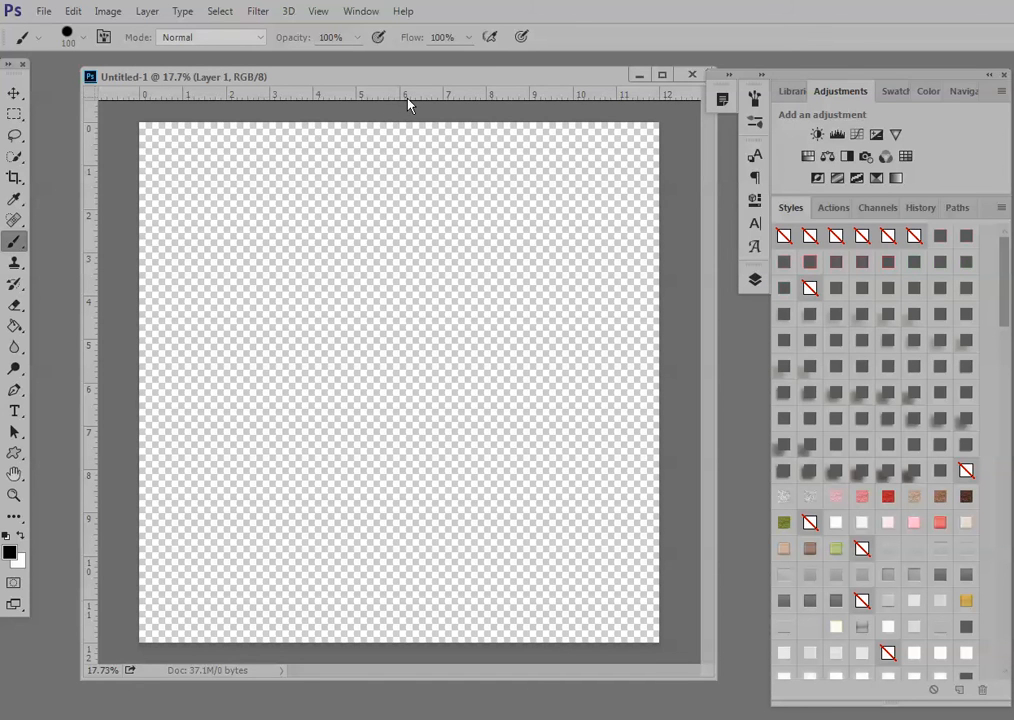
drag(408, 98, 399, 332)
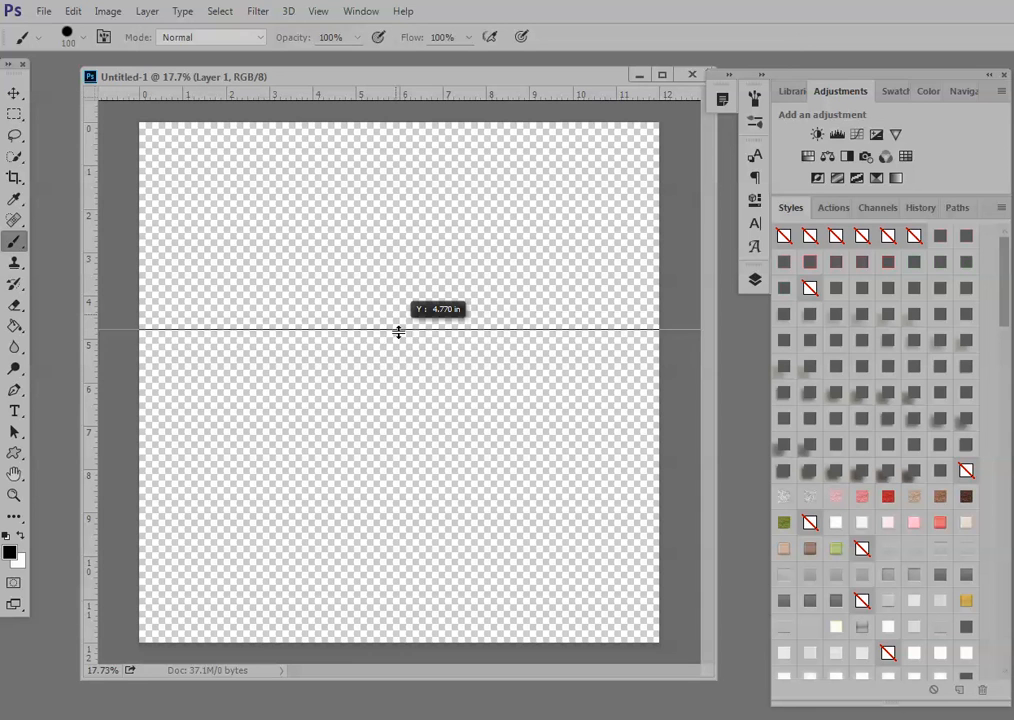
drag(399, 332, 406, 342)
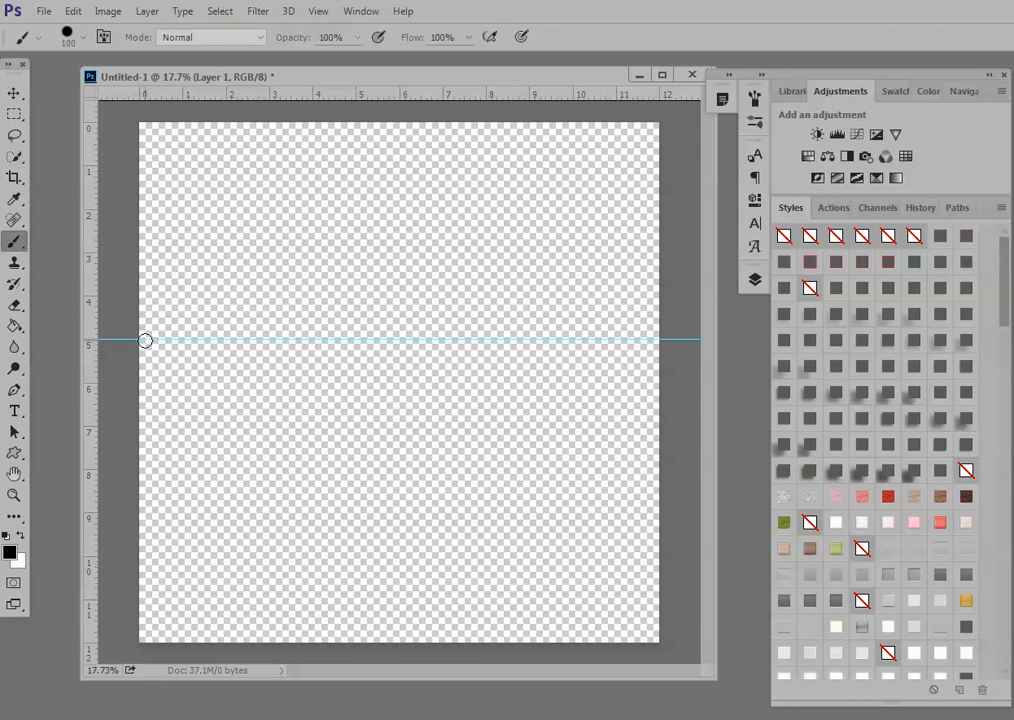
click(754, 280)
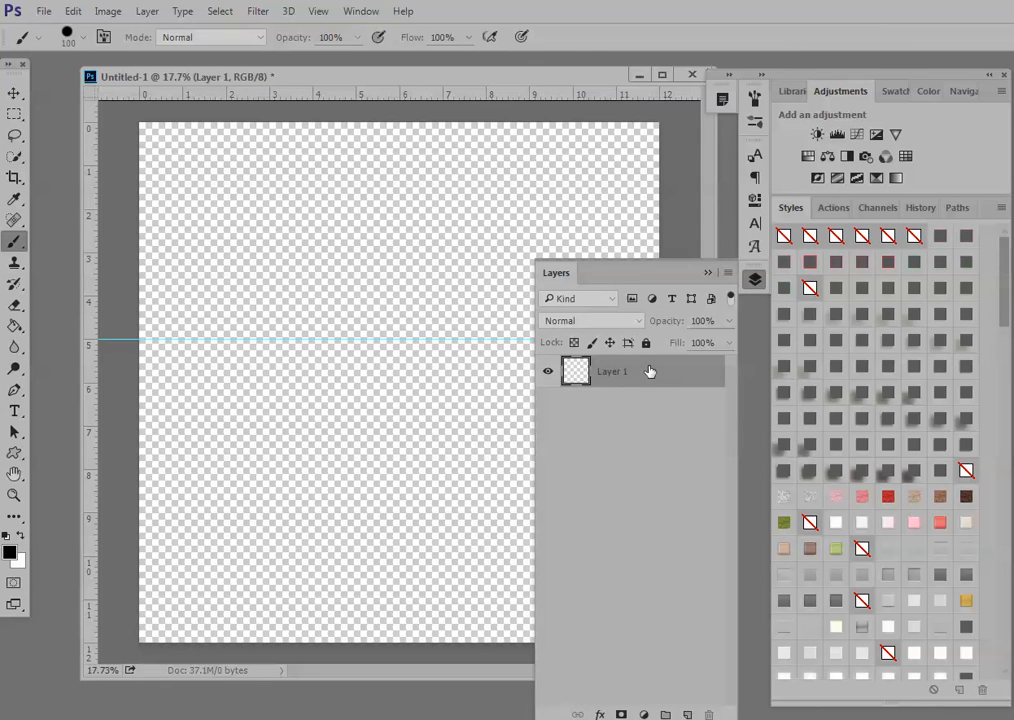
- Stamp a dot at the left edge and Shift-click the right edge for a straight dot row, toggling the guide
click(754, 280)
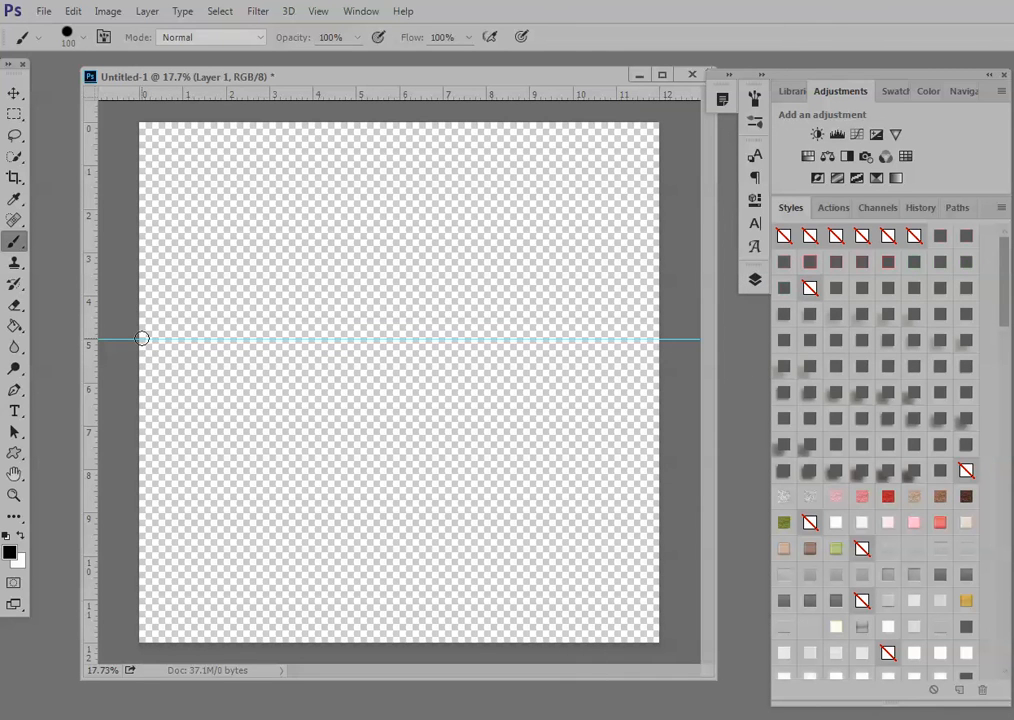
click(146, 339)
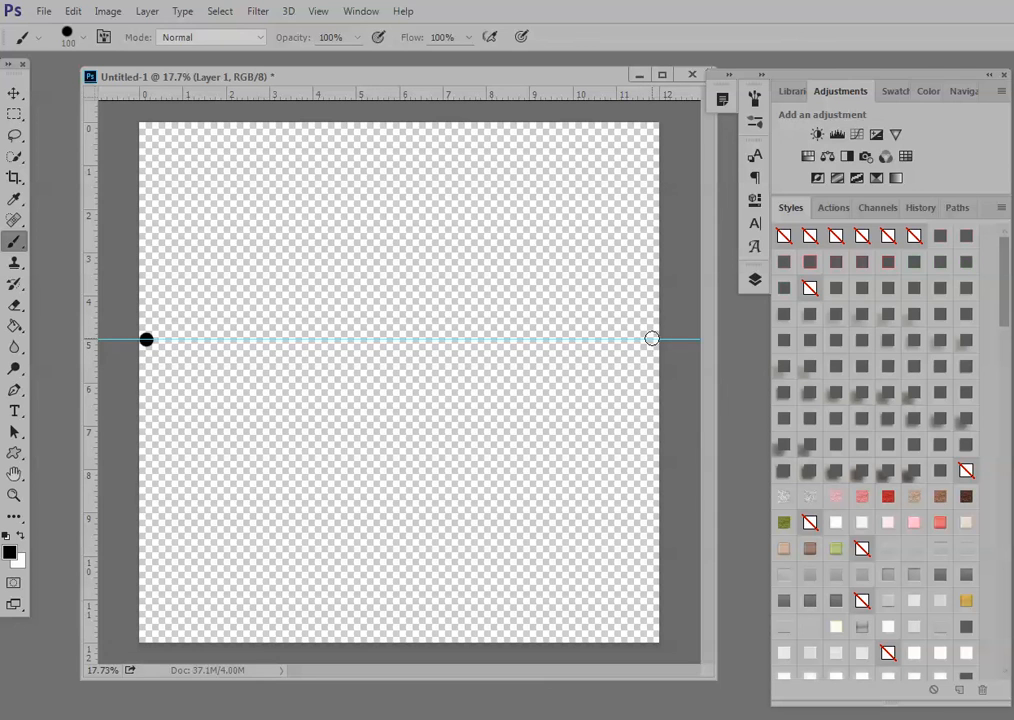
shift+click(651, 340)
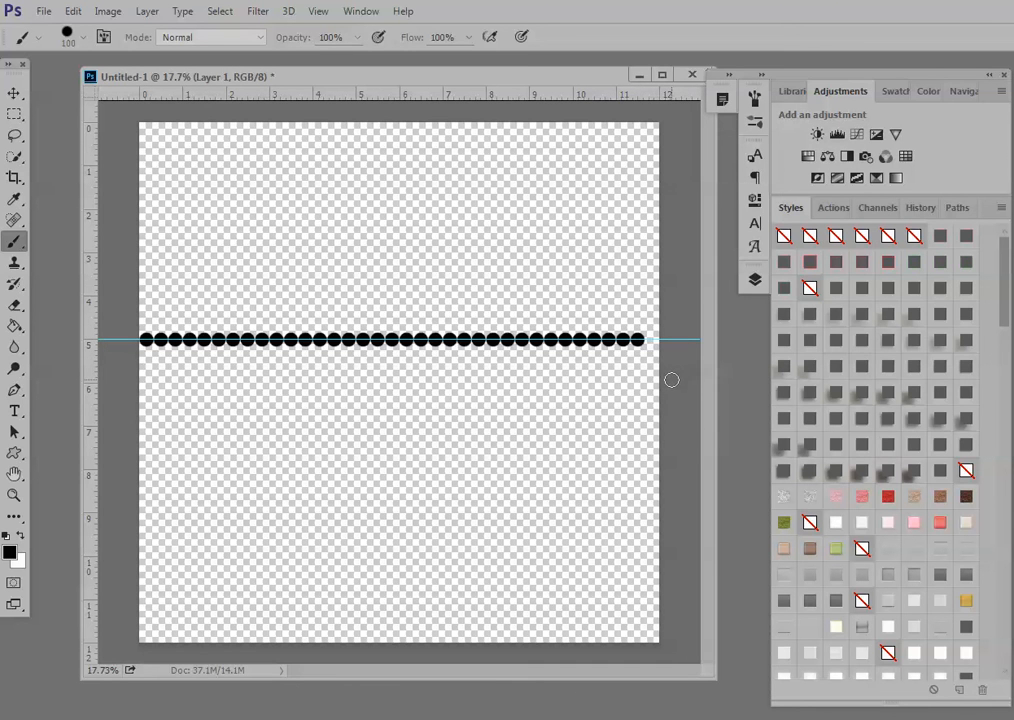
key(ctrl+semicolon)
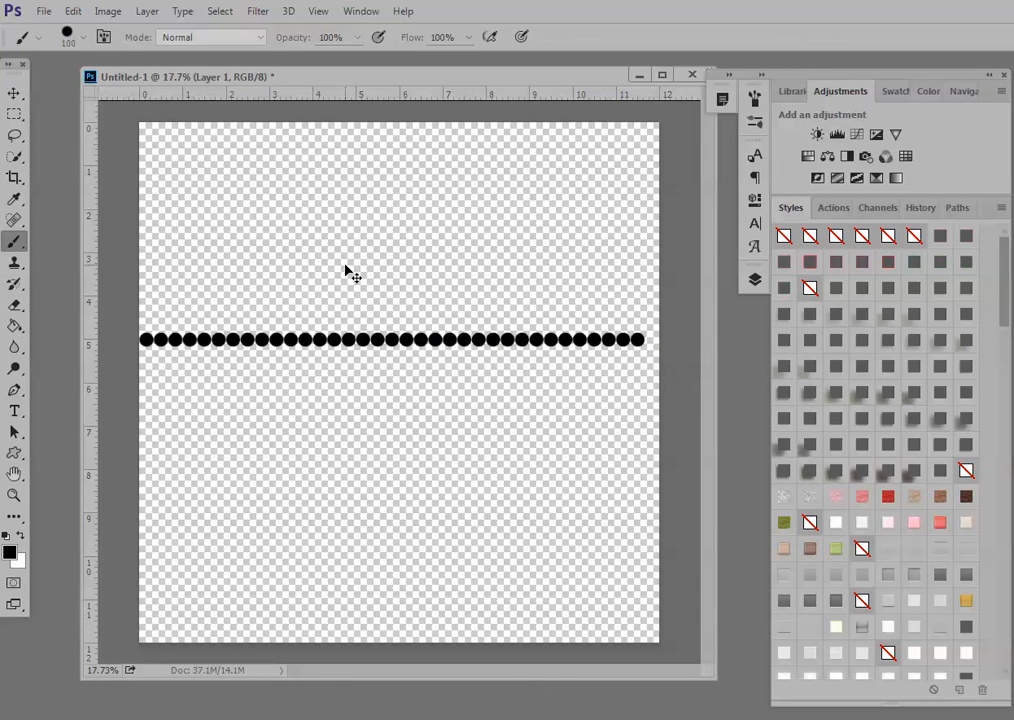
key(ctrl+semicolon)
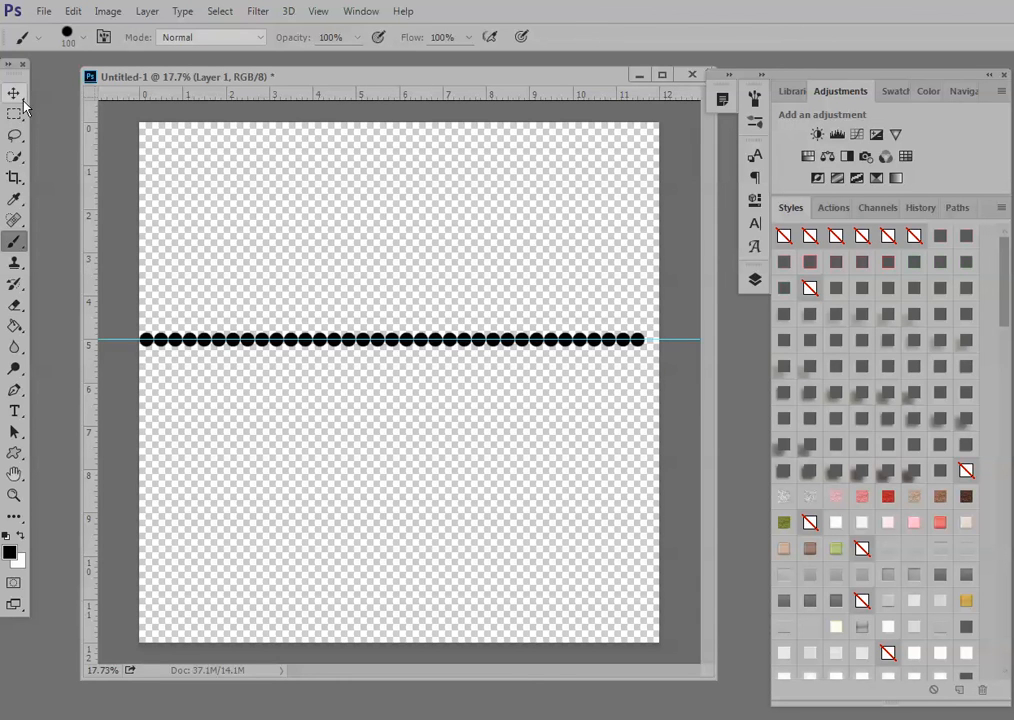
- With the Move tool, drag the guide back to the ruler to delete it and shift the dots right
click(14, 93)
drag(668, 342, 646, 92)
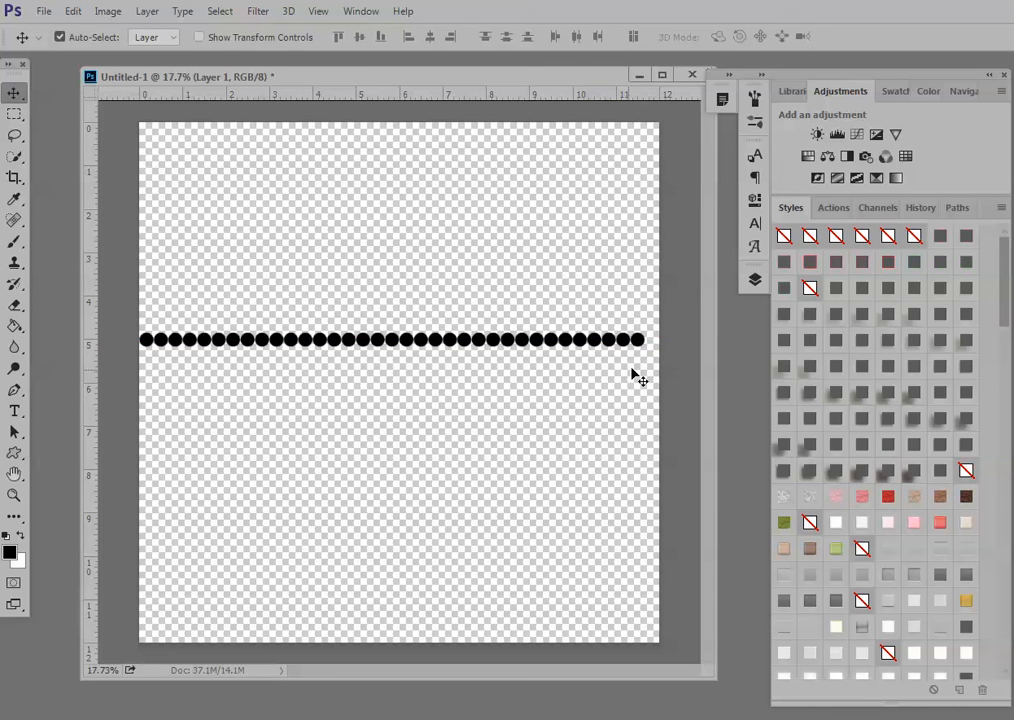
drag(648, 343, 655, 345)
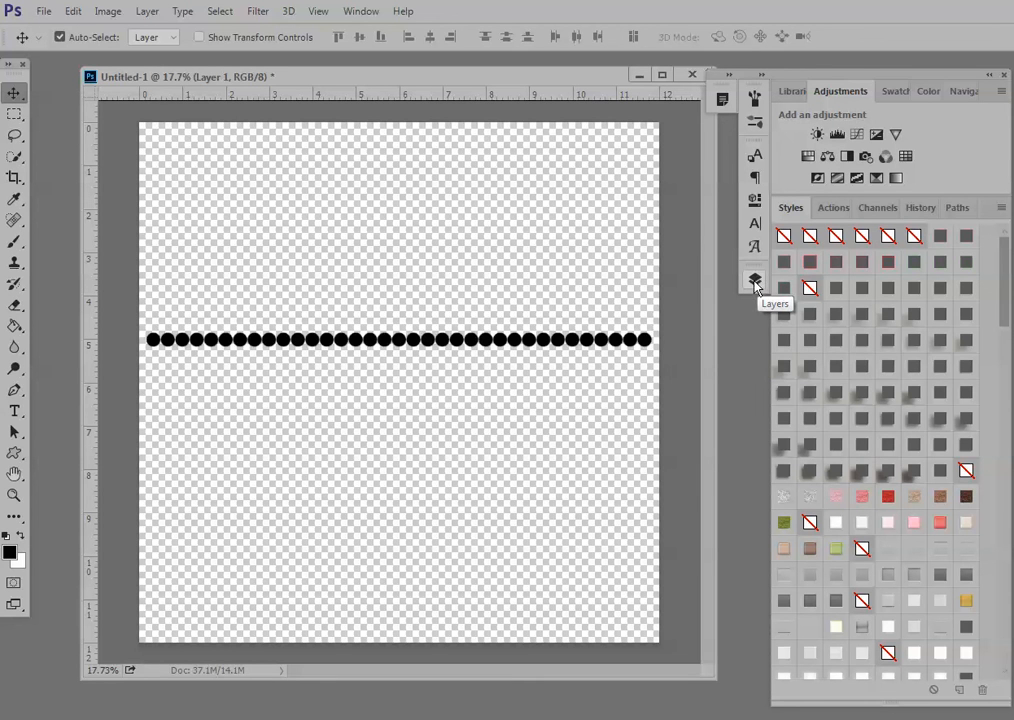
- Add a new empty Layer 2 above Layer 1 and switch to the Rectangular Marquee
click(757, 283)
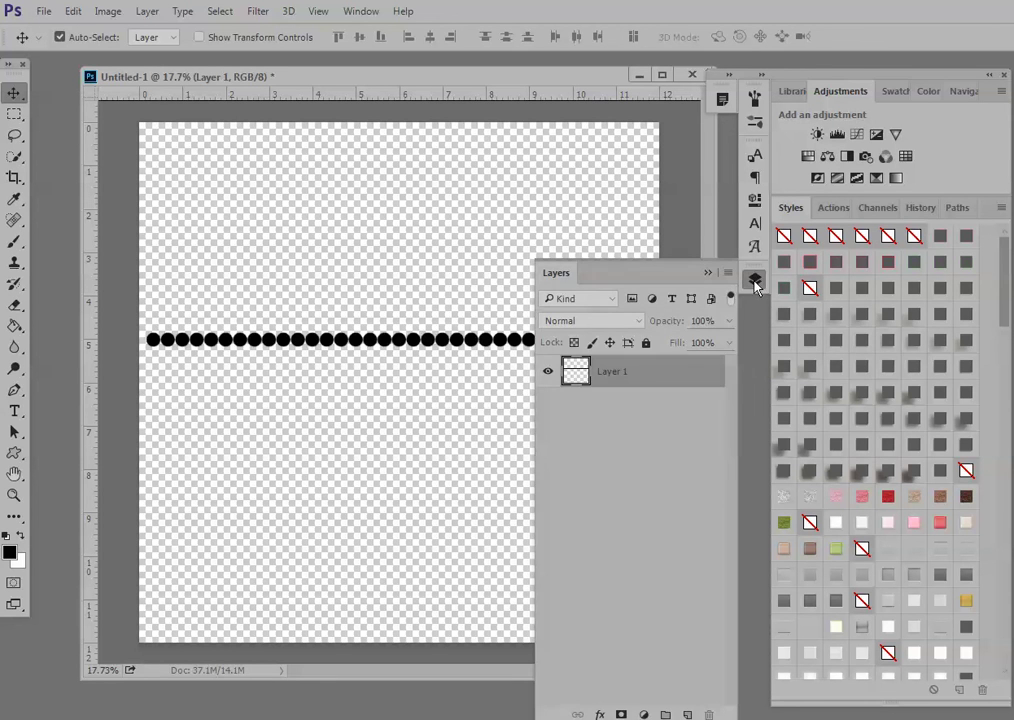
click(688, 713)
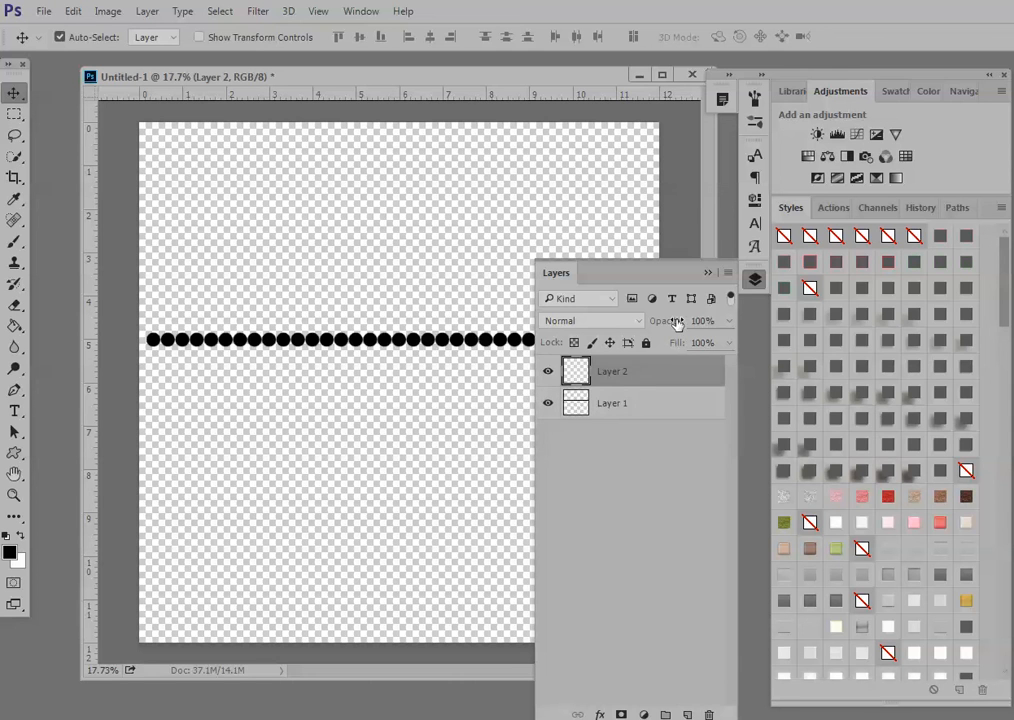
click(748, 281)
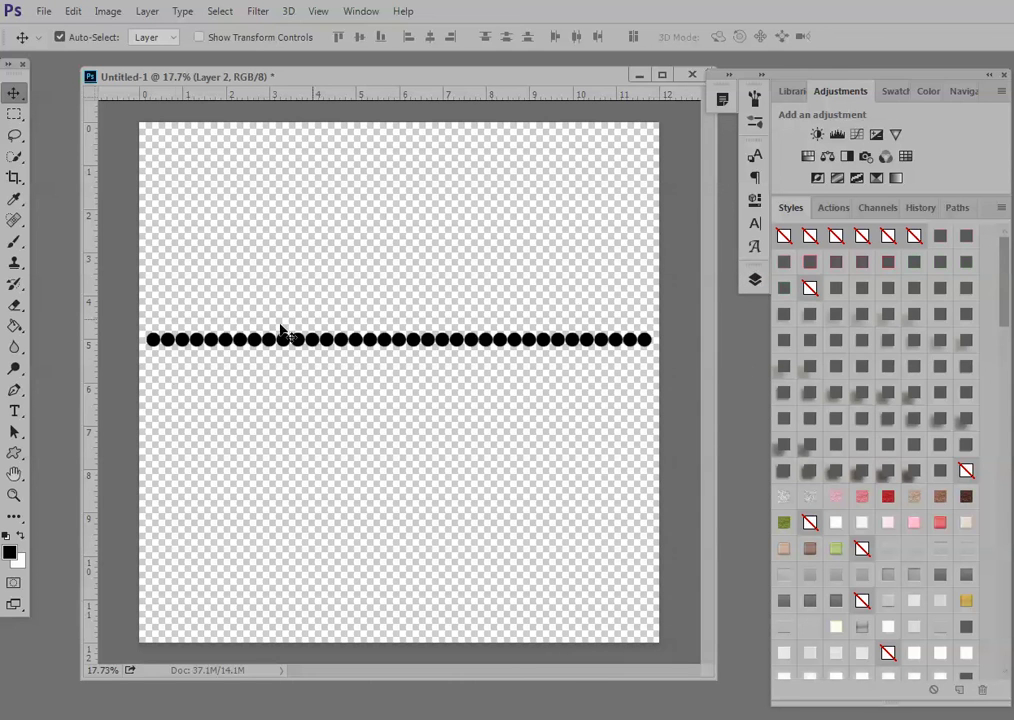
click(15, 113)
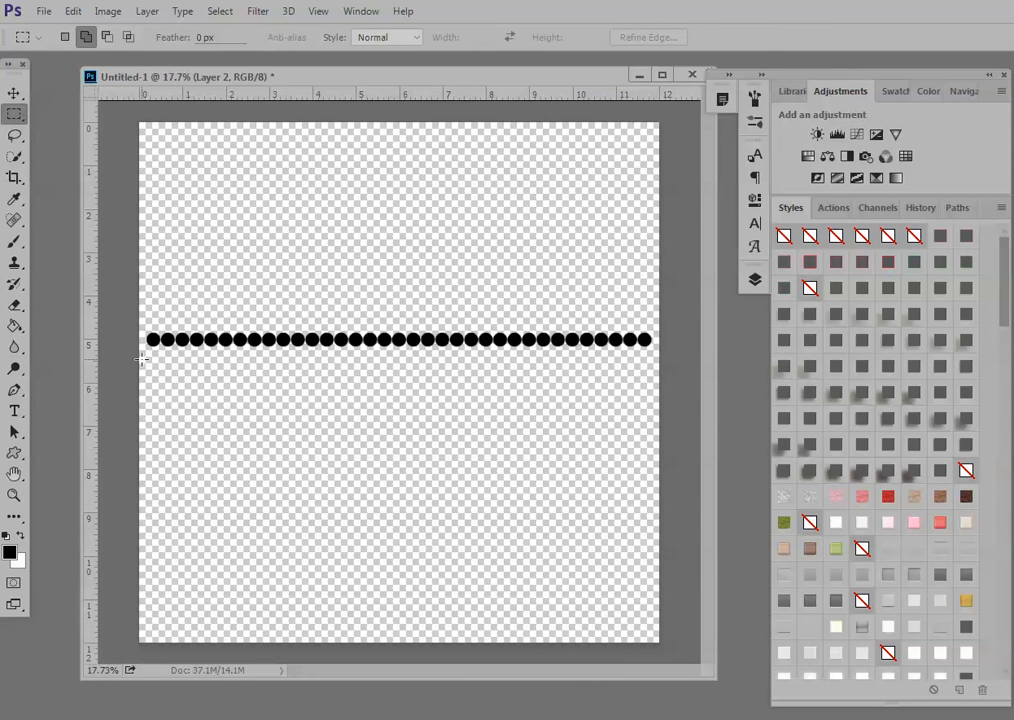
- Select a wide strip below the dots and fill it with black (Alt+Backspace)
drag(148, 357, 657, 400)
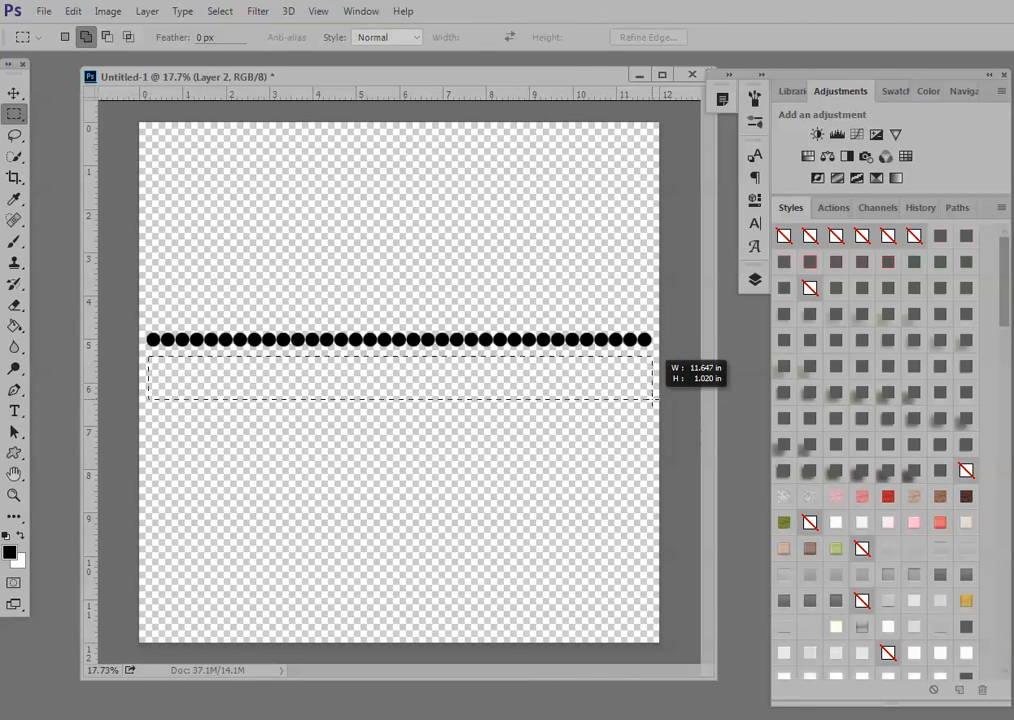
drag(657, 400, 657, 400)
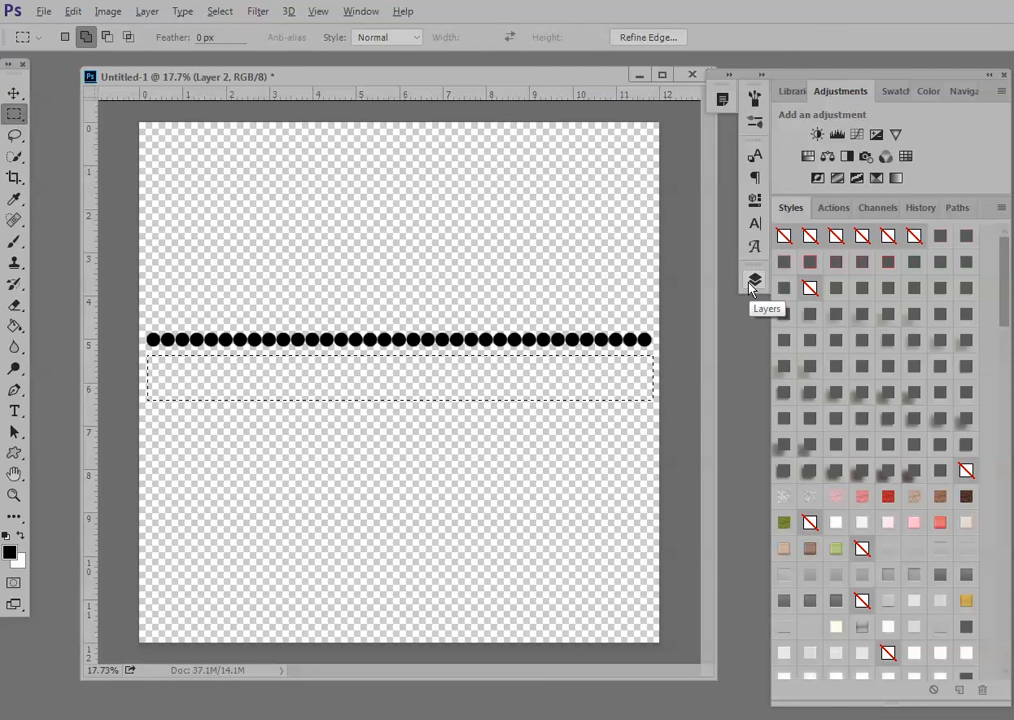
key(alt+BackSpace)
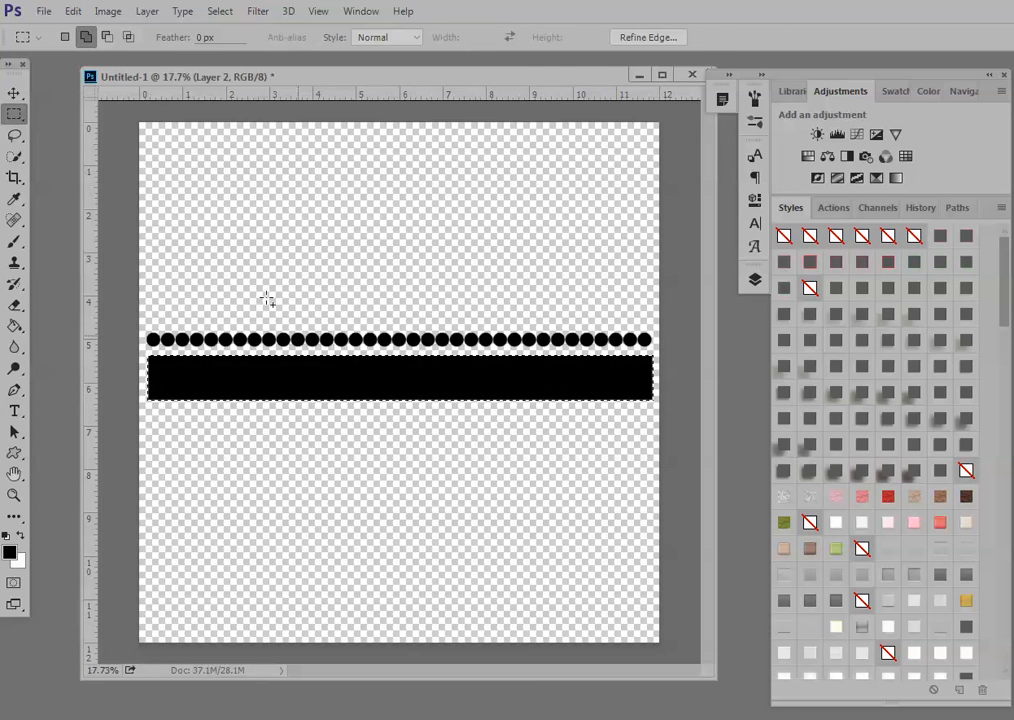
click(73, 11)
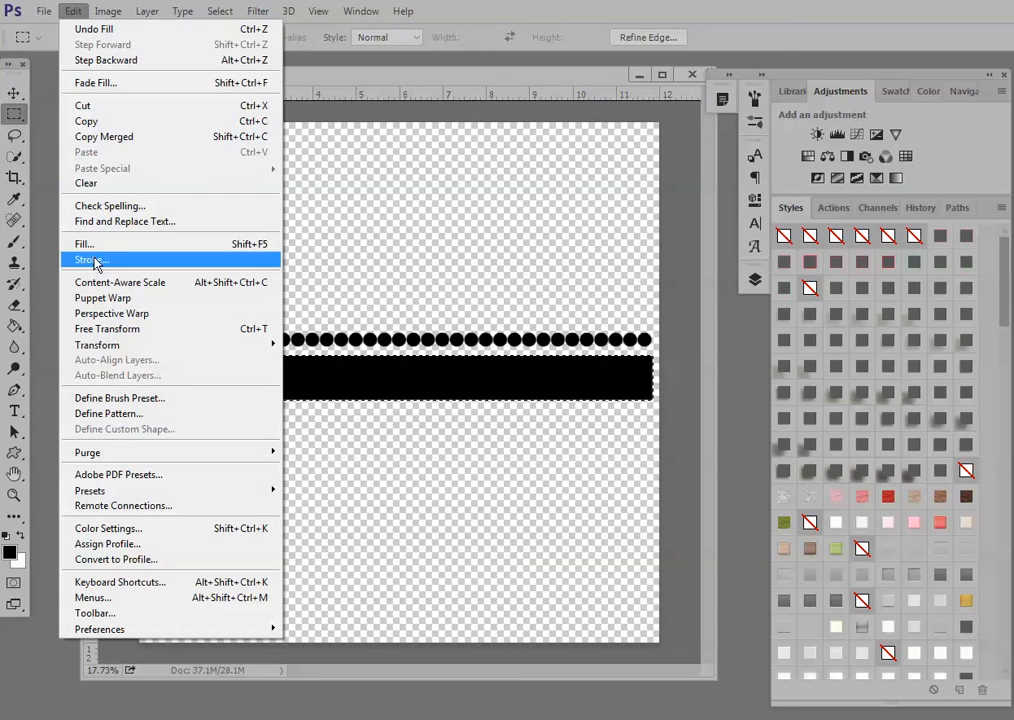
click(755, 280)
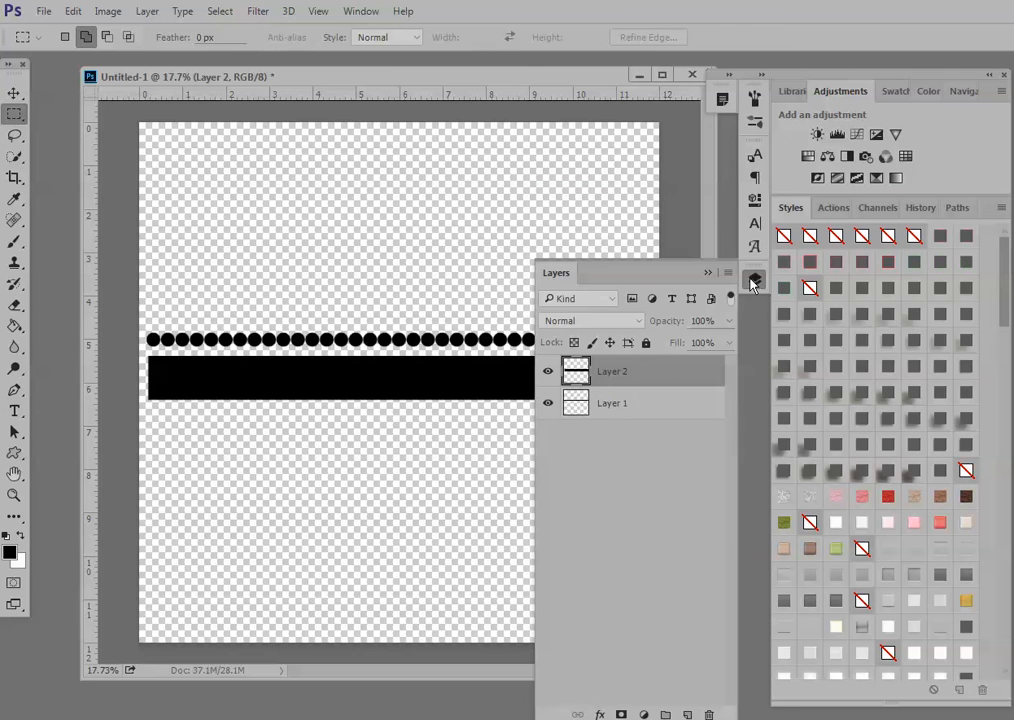
click(755, 280)
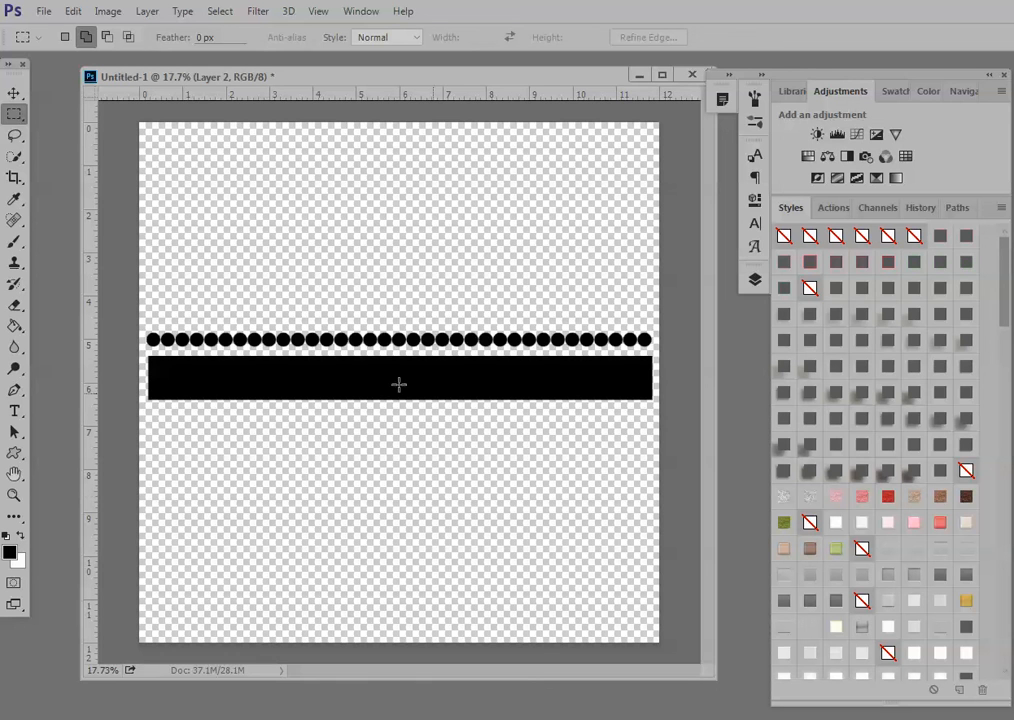
- Nudge the black rectangle up with the arrow keys until it overlaps the dot row
click(14, 95)
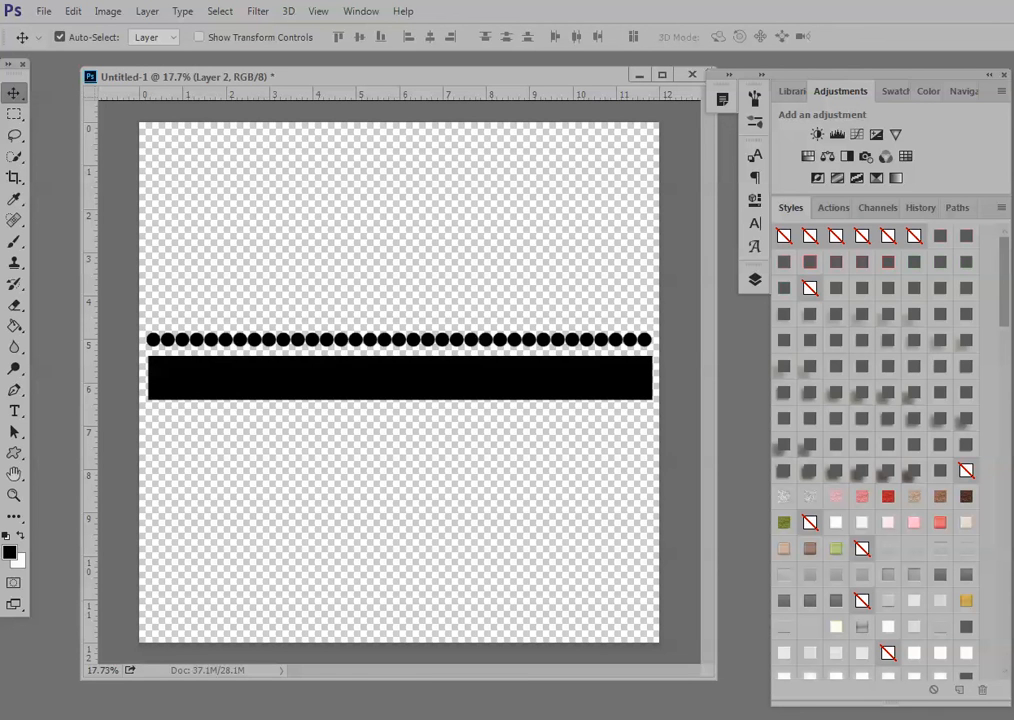
key(Up)
key(Up)
key(Up)
key(Up)
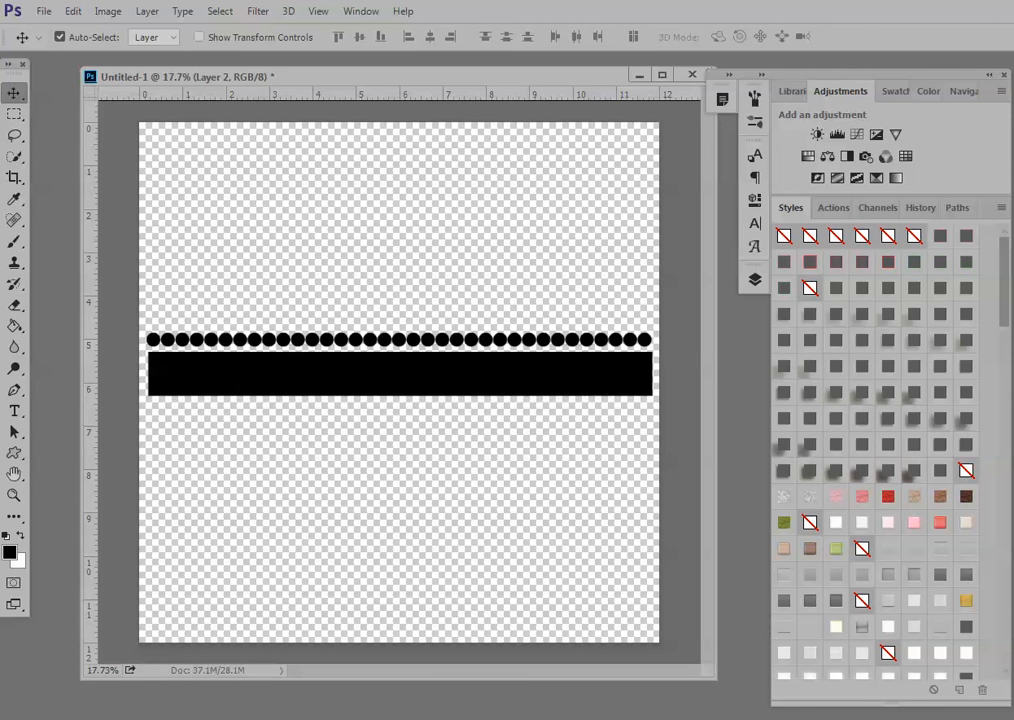
key(Up)
key(Up)
key(Up)
key(Up)
key(Up)
key(Up)
key(Up)
key(Up)
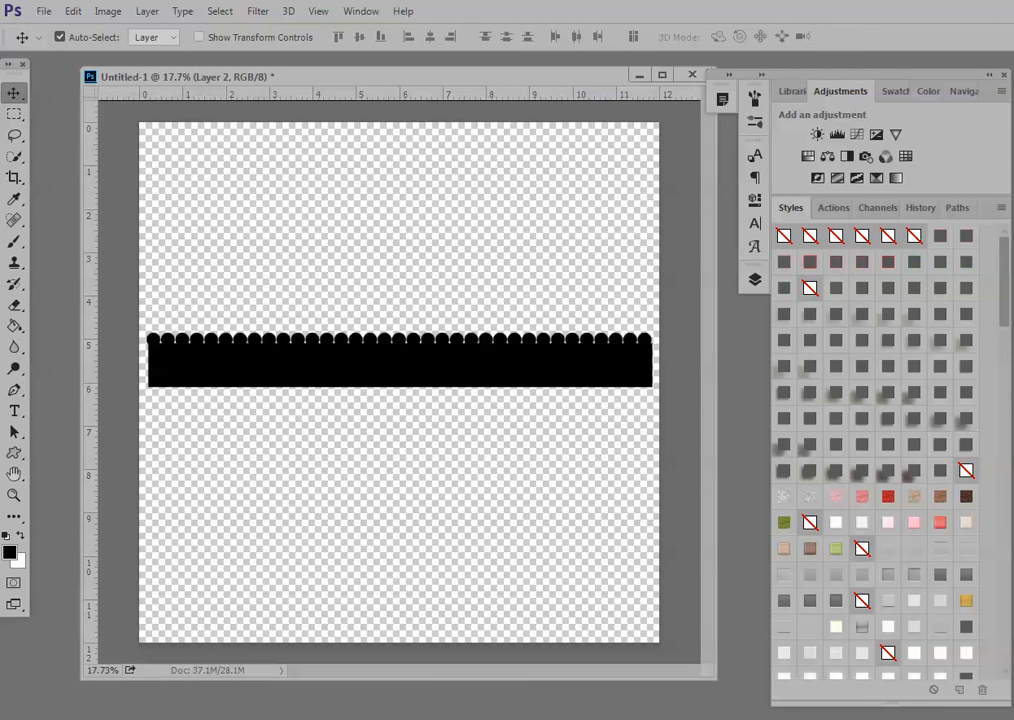
key(Up)
key(Up)
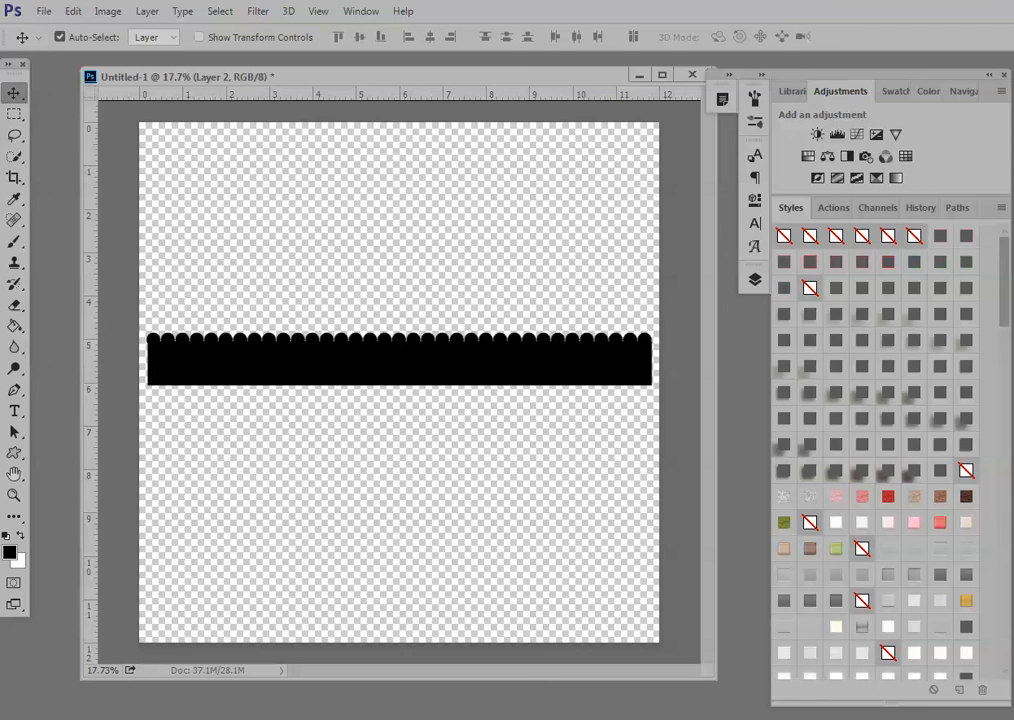
key(Up)
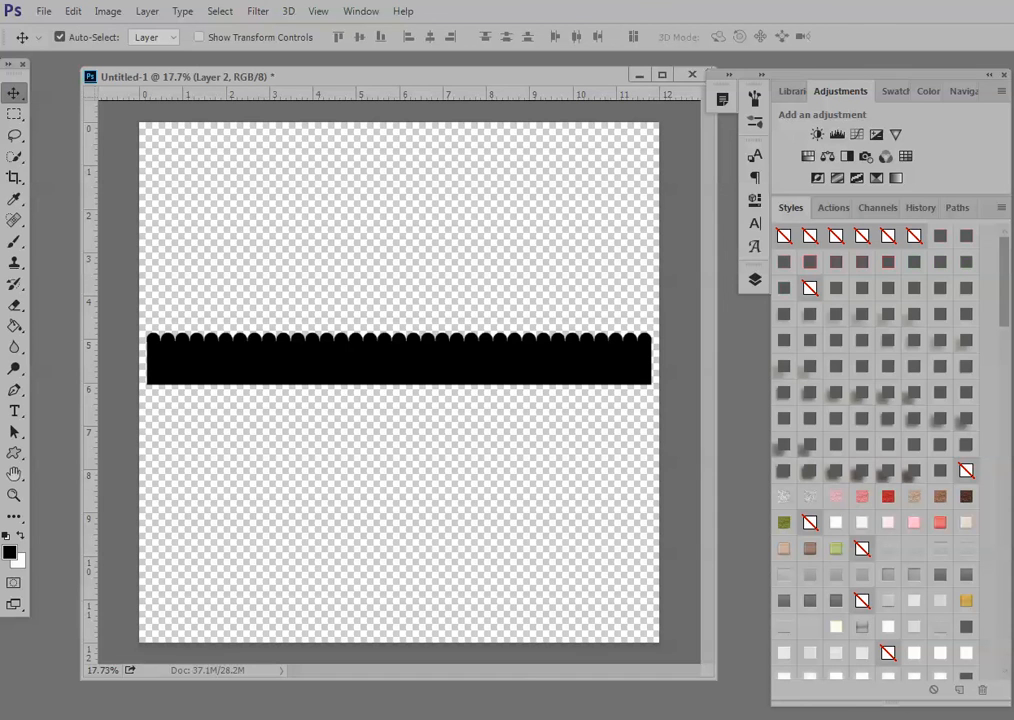
- Merge Visible on Layer 2 to combine dots and bar, then drag the merged bar slightly
click(756, 282)
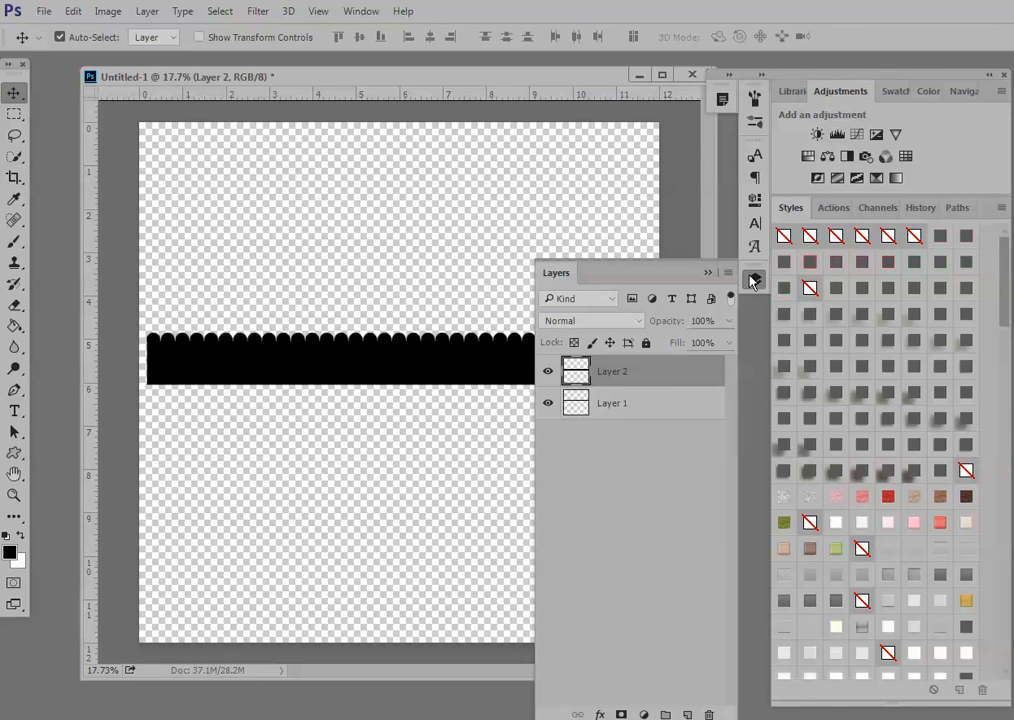
right_click(668, 380)
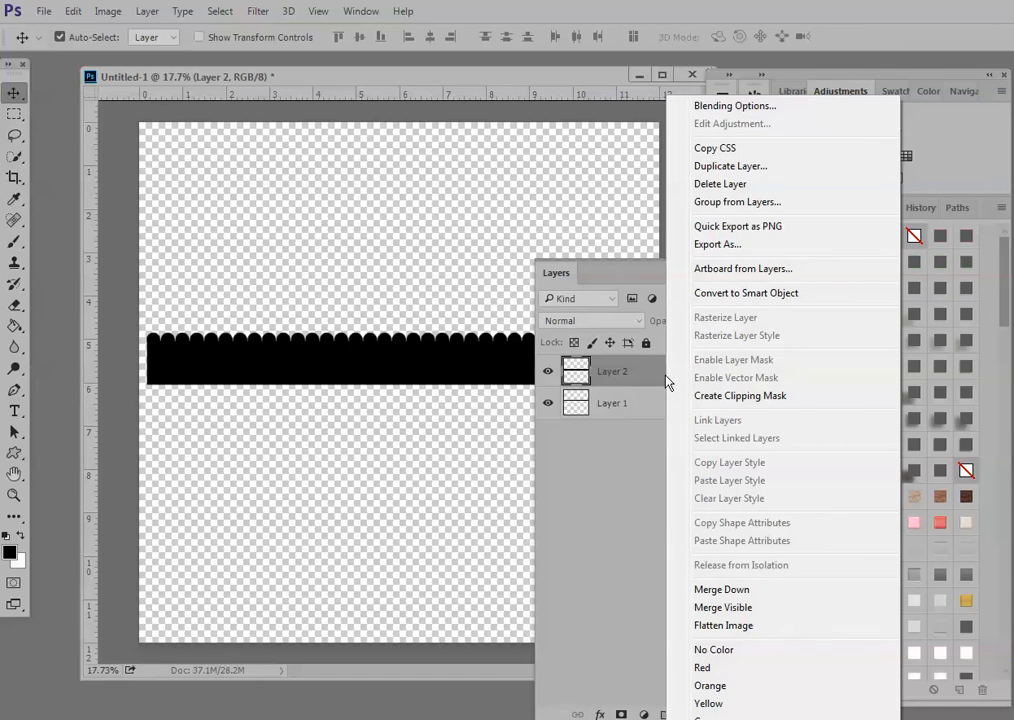
click(723, 607)
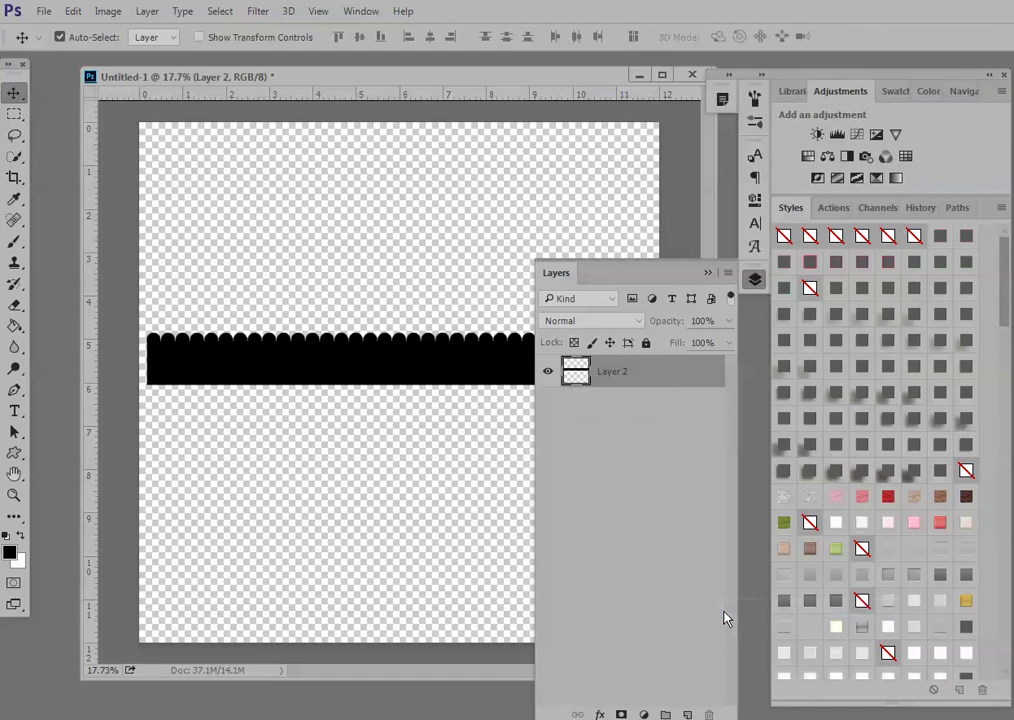
click(679, 550)
click(708, 273)
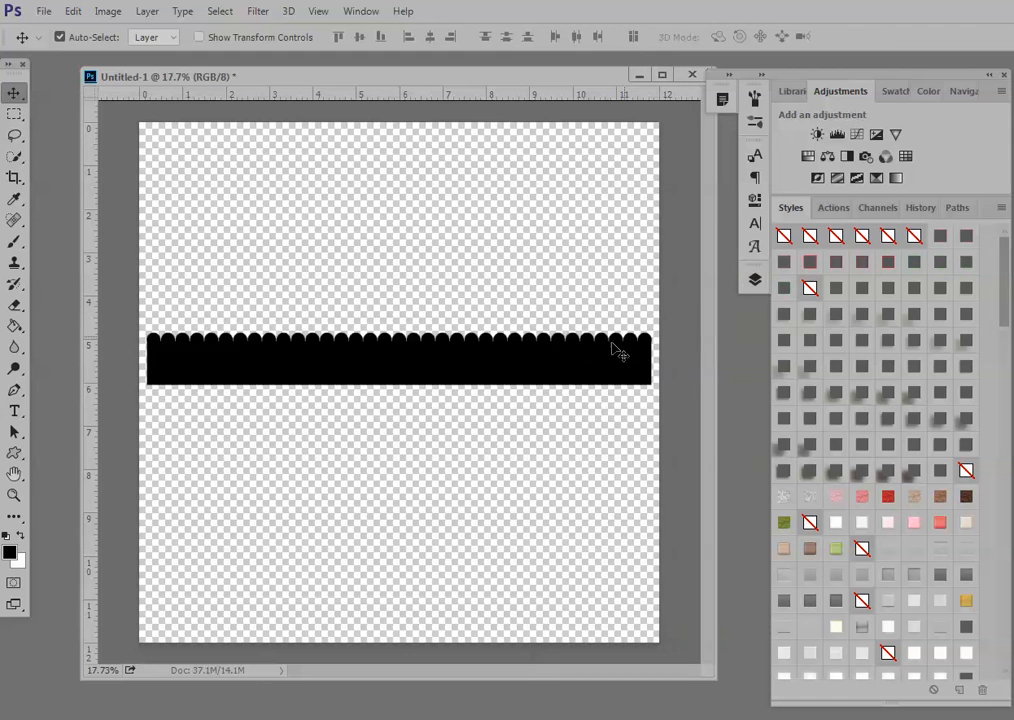
drag(620, 350, 576, 369)
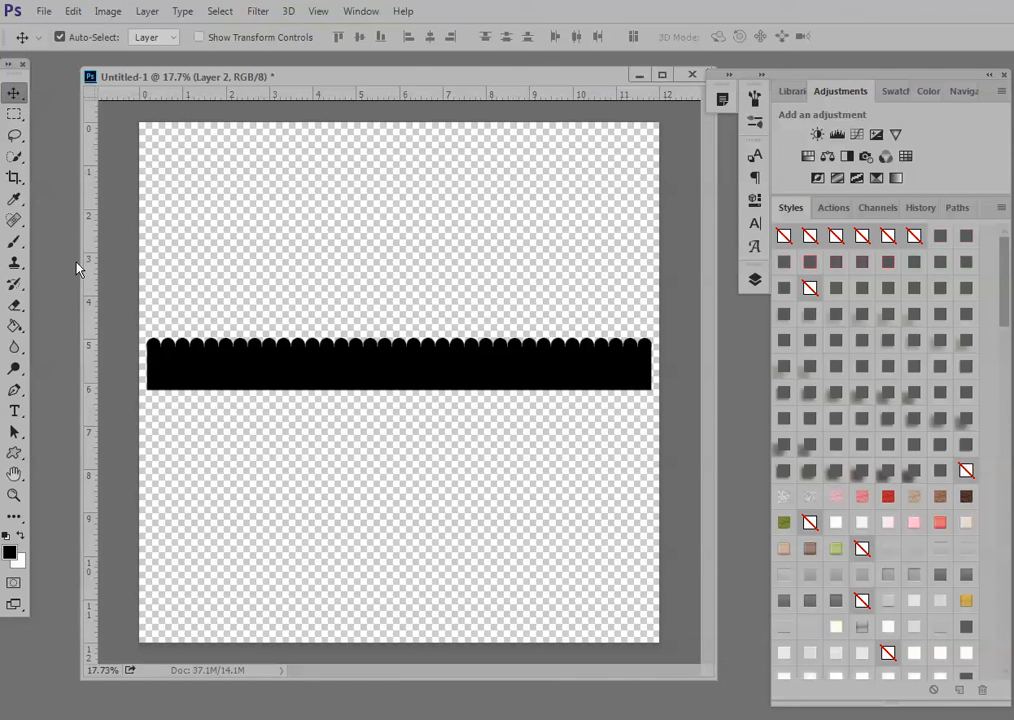
- Trim transparent pixels on all sides via Image > Trim to fit the canvas to the bar
click(107, 11)
click(118, 190)
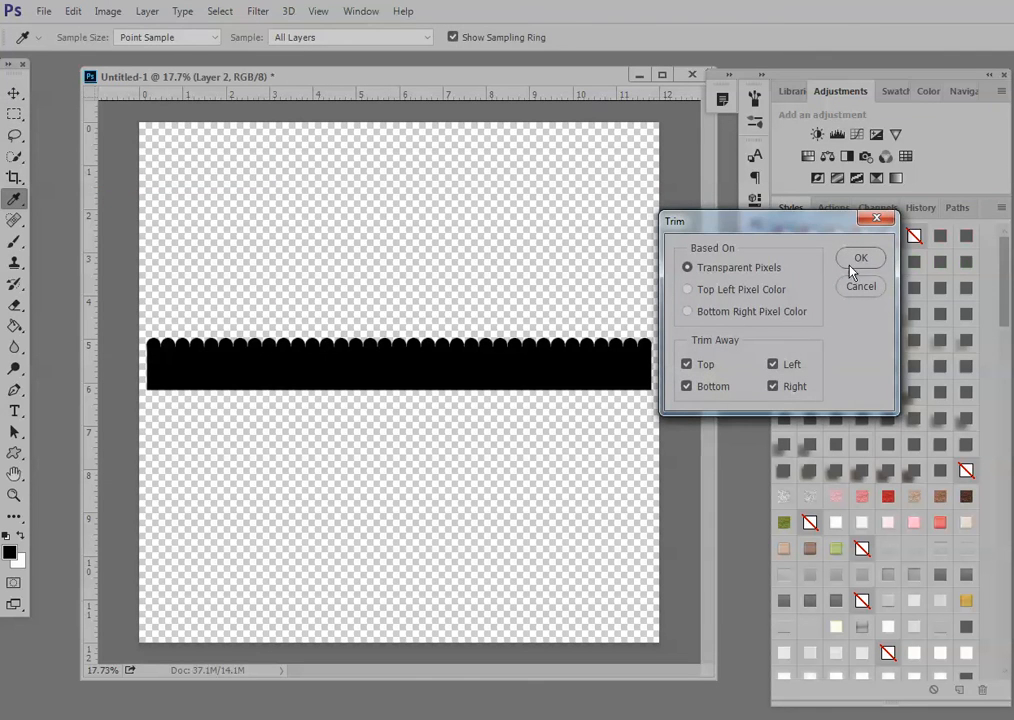
click(860, 258)
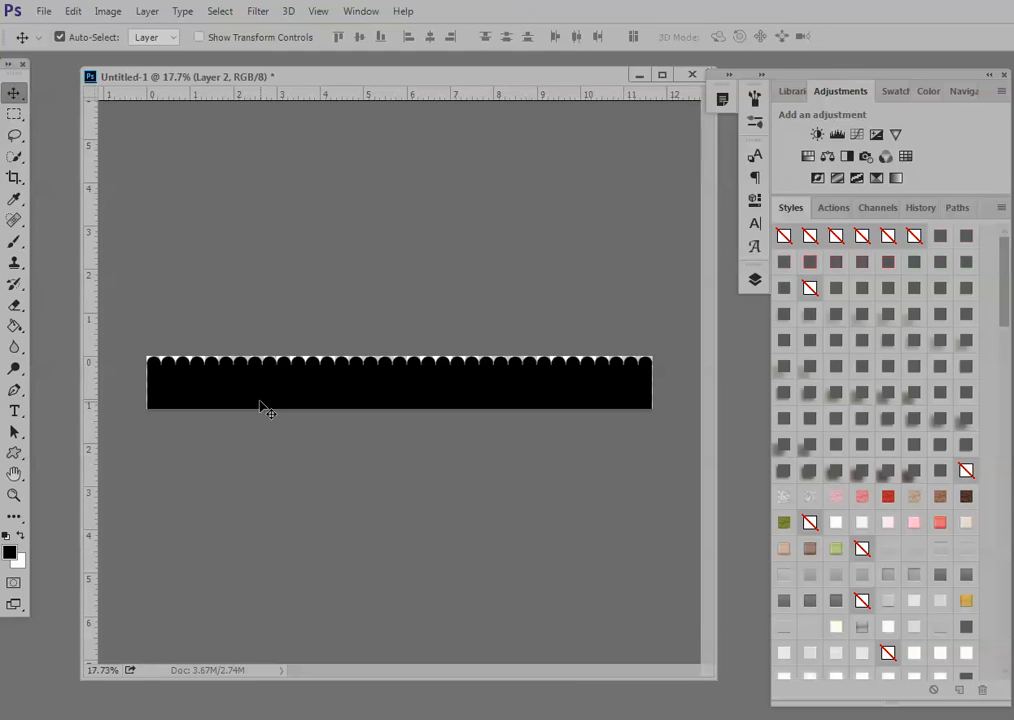